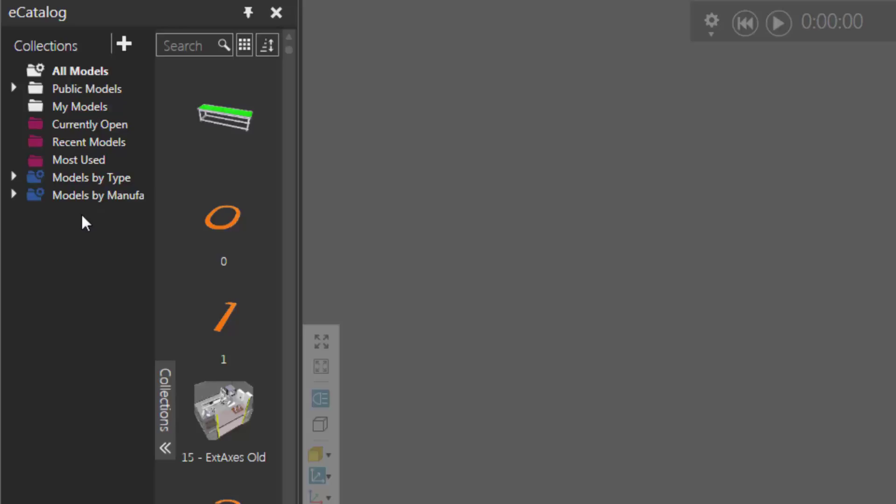
# Step: Toggle the Collections tree, browse Public Models and My Models, and bring up My Models' options
pyautogui.click(167, 405)
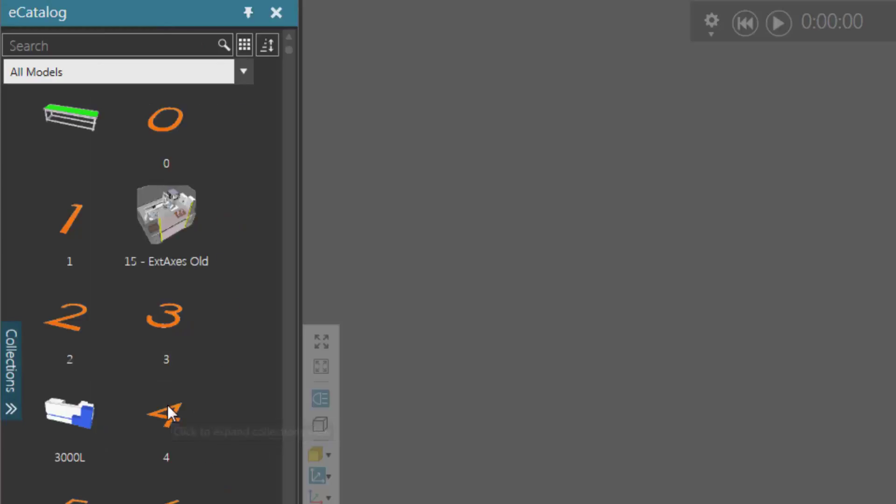
pyautogui.click(10, 369)
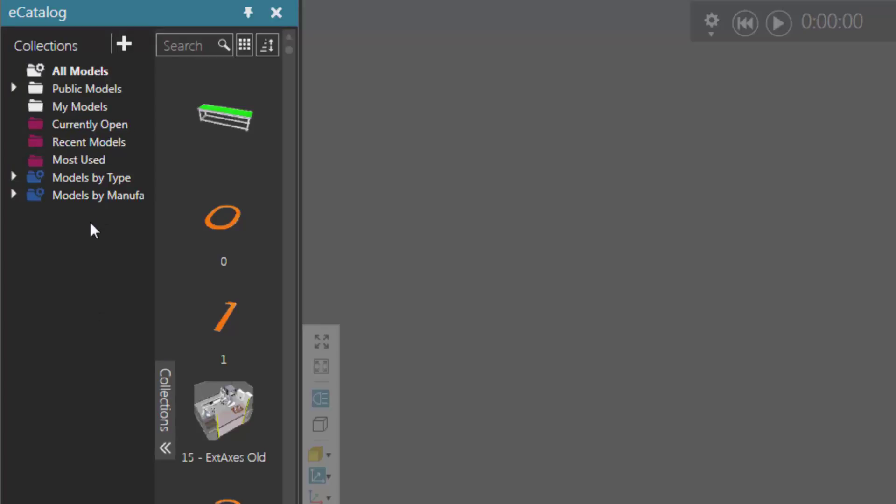
pyautogui.click(112, 89)
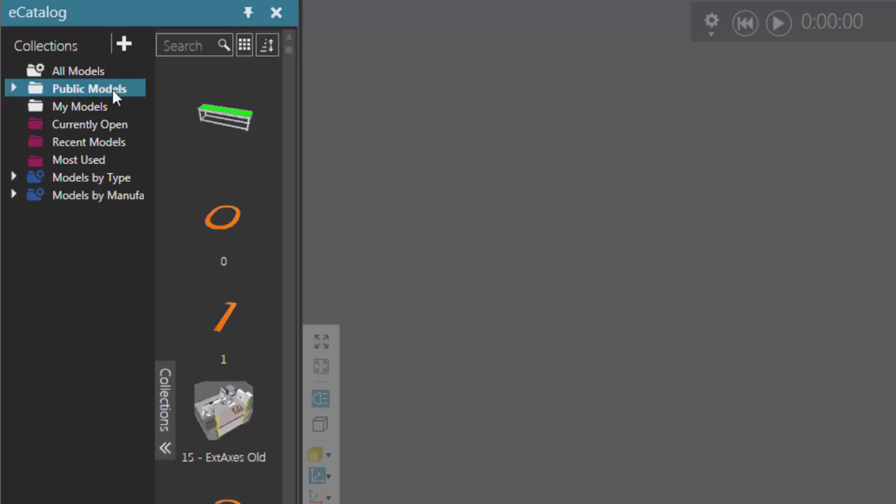
pyautogui.click(97, 106)
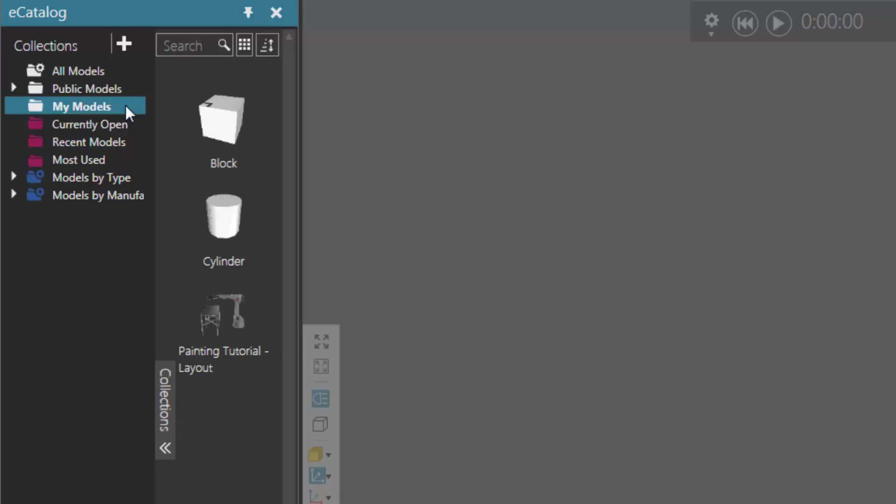
pyautogui.rightClick(97, 107)
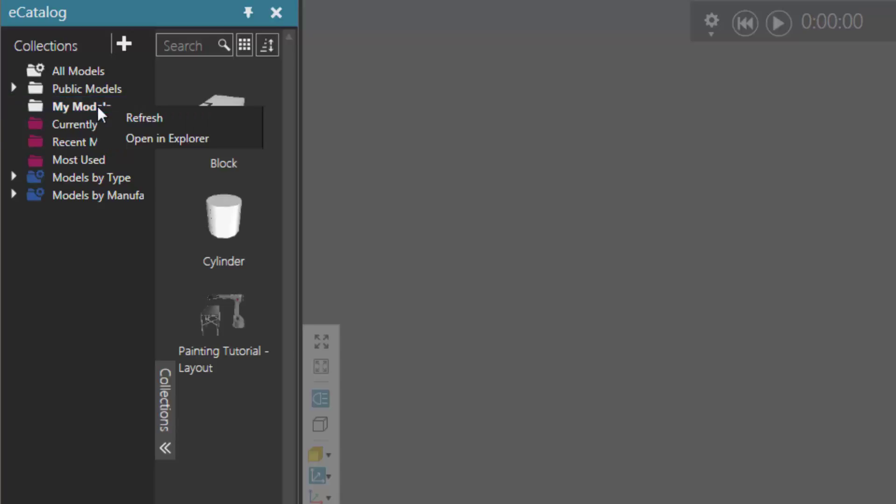
# Step: Open My Models in Explorer, create a folder named Example, and close the window
pyautogui.click(228, 137)
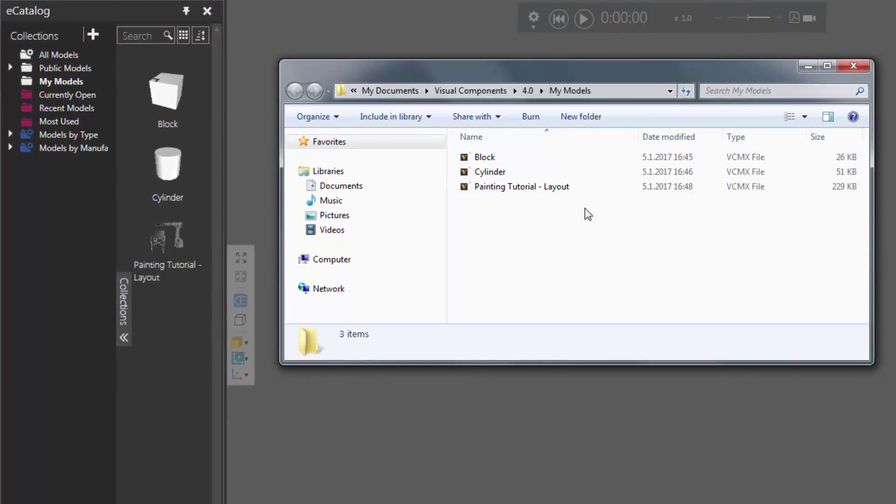
pyautogui.click(581, 116)
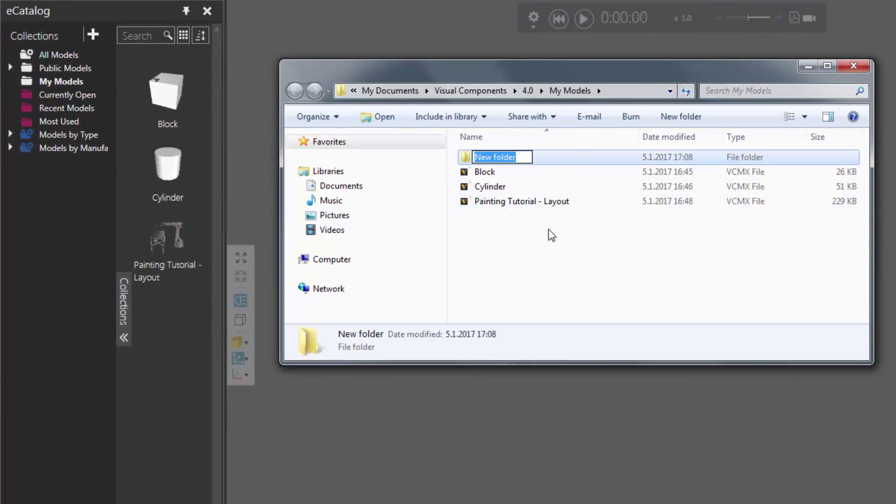
pyautogui.write('Example')
pyautogui.press('Return')
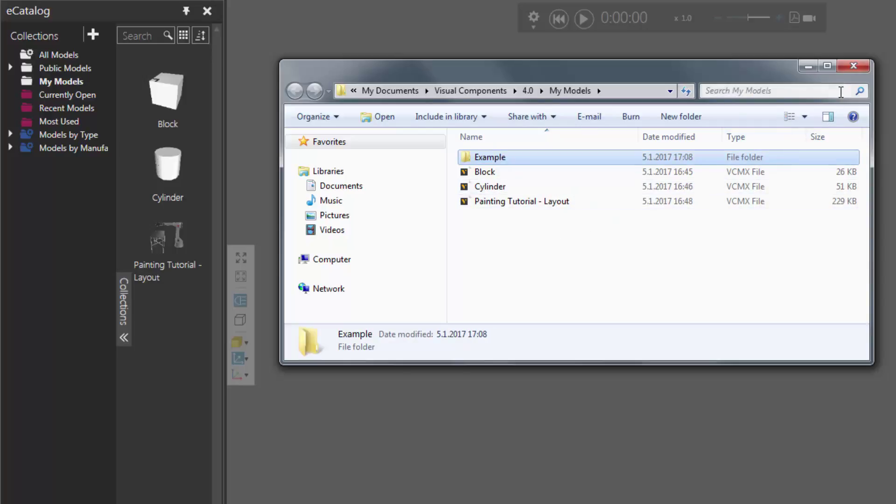
pyautogui.click(854, 65)
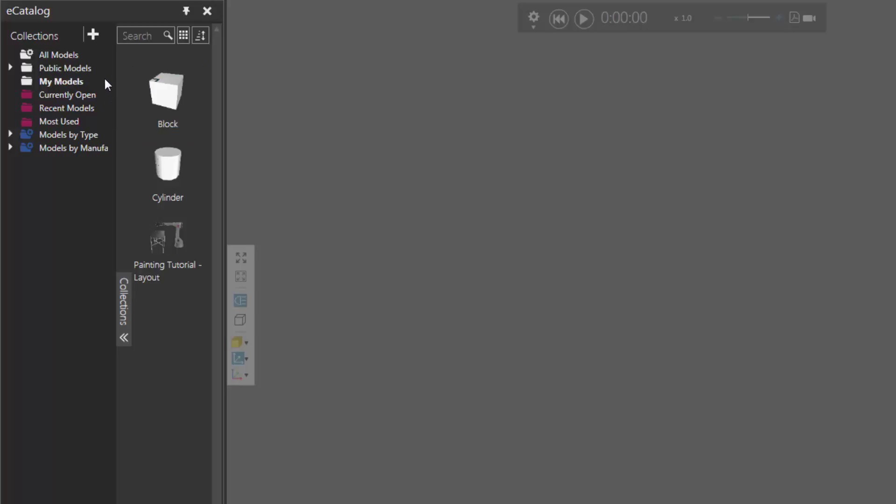
# Step: Reopen My Models in Explorer and move Block, Cylinder and Painting Tutorial - Layout into Example
pyautogui.rightClick(74, 79)
pyautogui.click(115, 102)
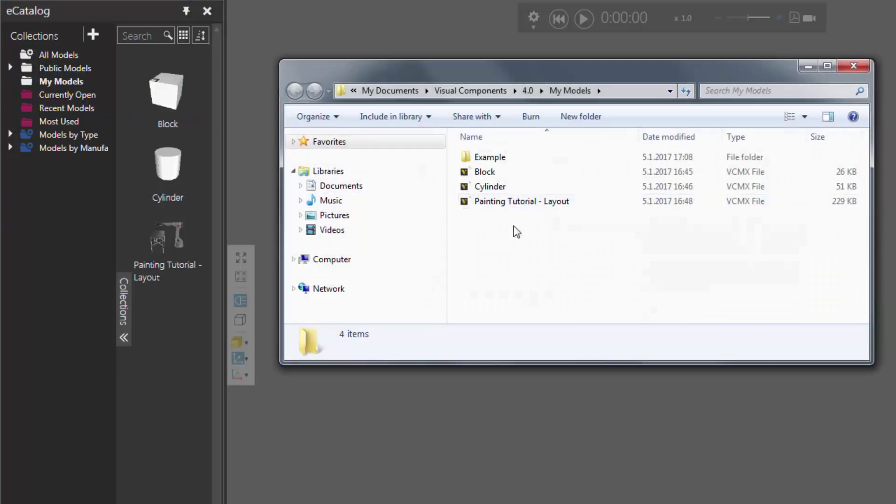
pyautogui.moveTo(528, 223)
pyautogui.mouseDown()
pyautogui.moveTo(484, 170)
pyautogui.moveTo(518, 177)
pyautogui.moveTo(494, 160)
pyautogui.mouseUp()
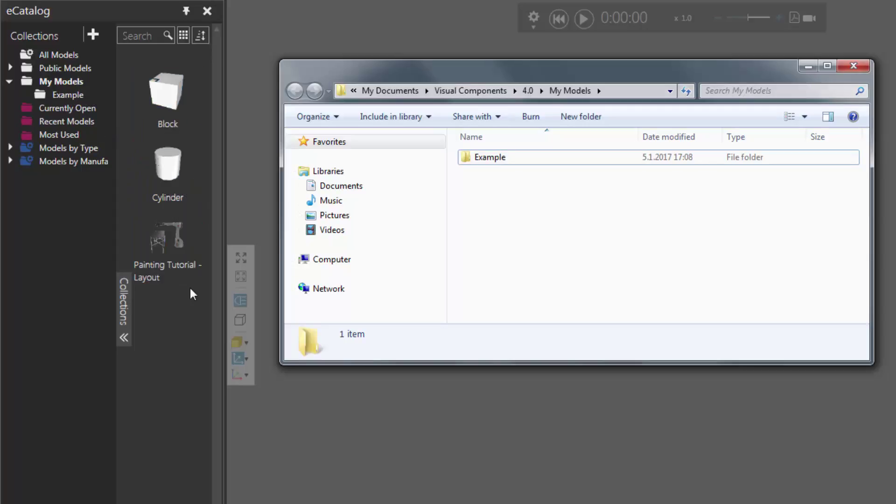
# Step: Close the Explorer window and bring up the eCatalog's add-sources-and-collections options
pyautogui.click(857, 66)
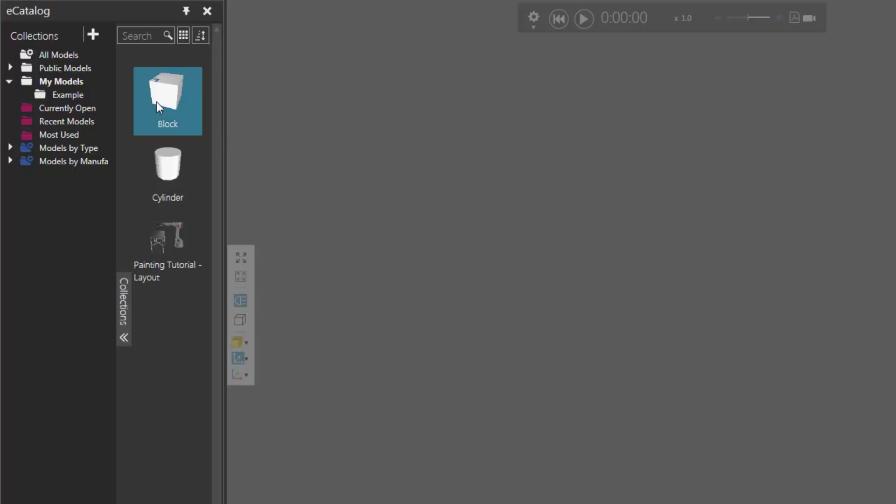
pyautogui.click(93, 35)
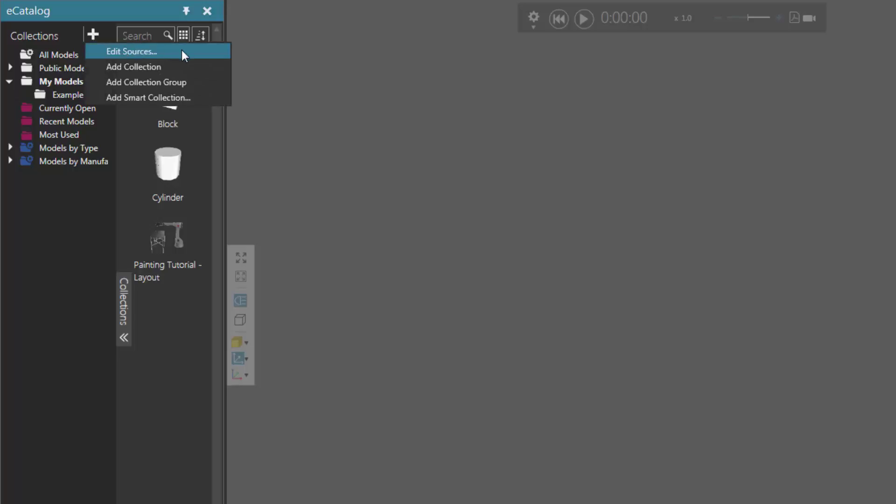
# Step: Start a new local-folder source in Edit Sources and pick the Tutorials folder under Desktop
pyautogui.click(140, 52)
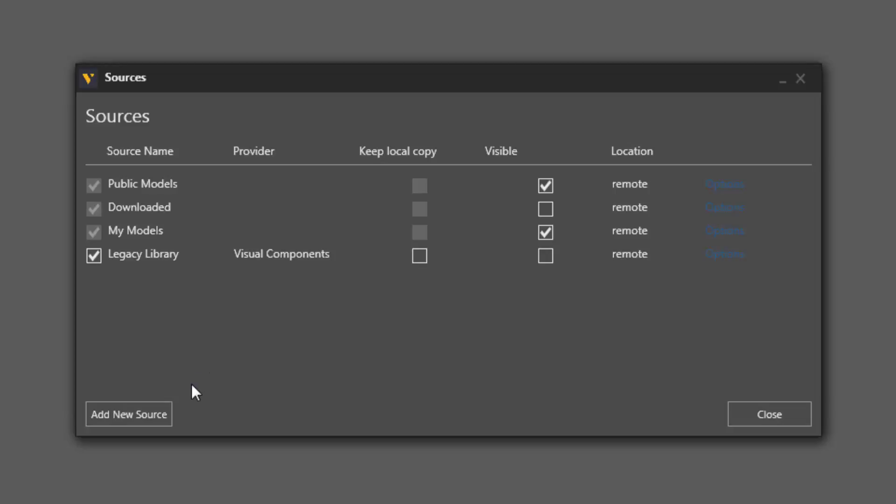
pyautogui.click(142, 416)
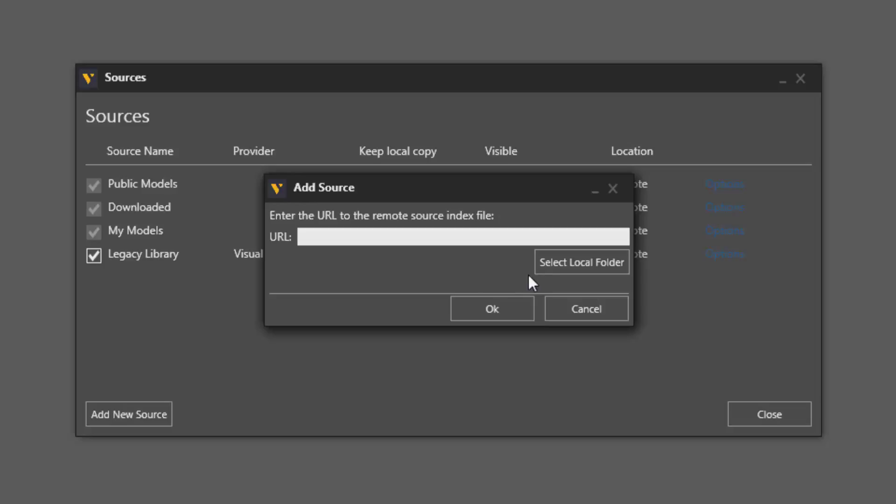
pyautogui.click(568, 263)
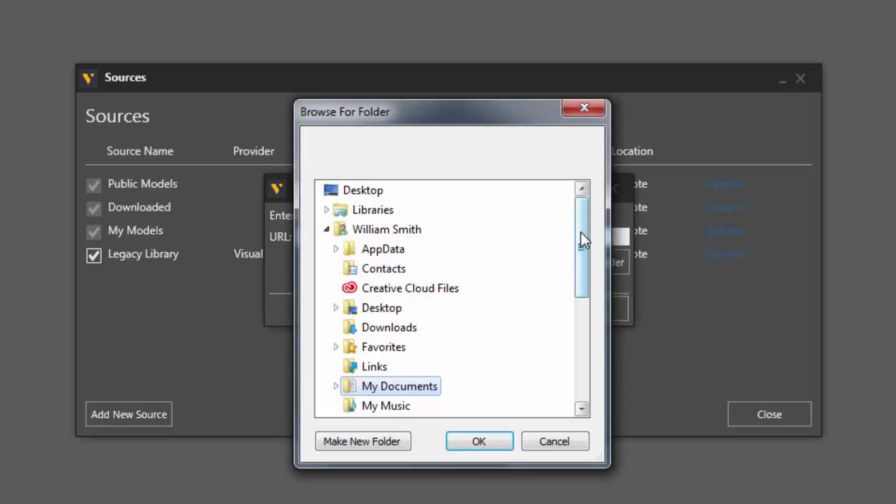
pyautogui.moveTo(580, 236)
pyautogui.mouseDown()
pyautogui.moveTo(580, 306)
pyautogui.moveTo(578, 220)
pyautogui.mouseUp()
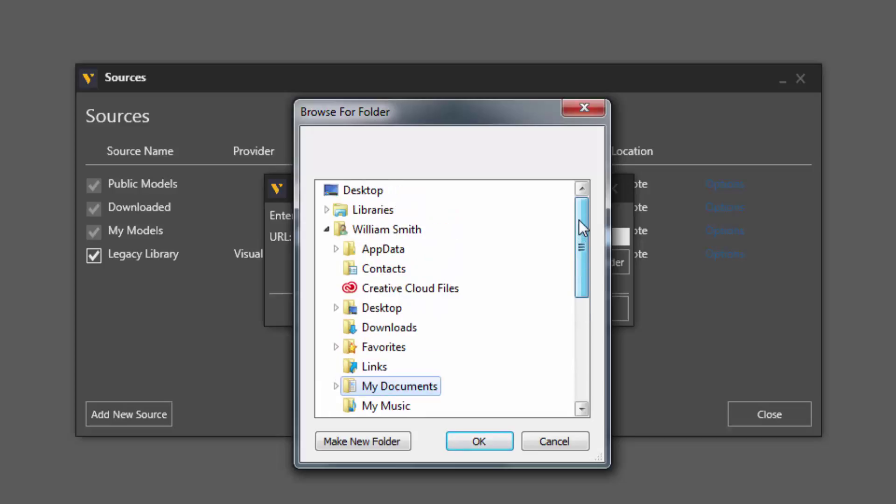
pyautogui.click(372, 190)
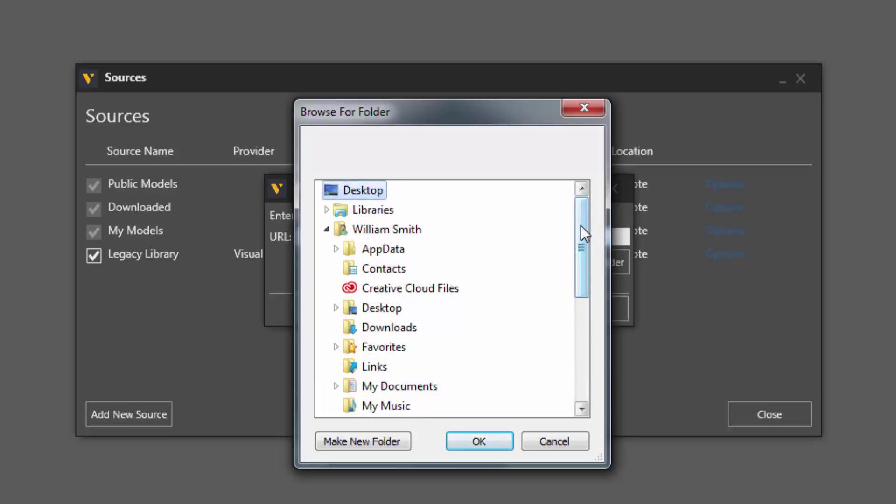
pyautogui.moveTo(581, 227); pyautogui.dragTo(586, 336)
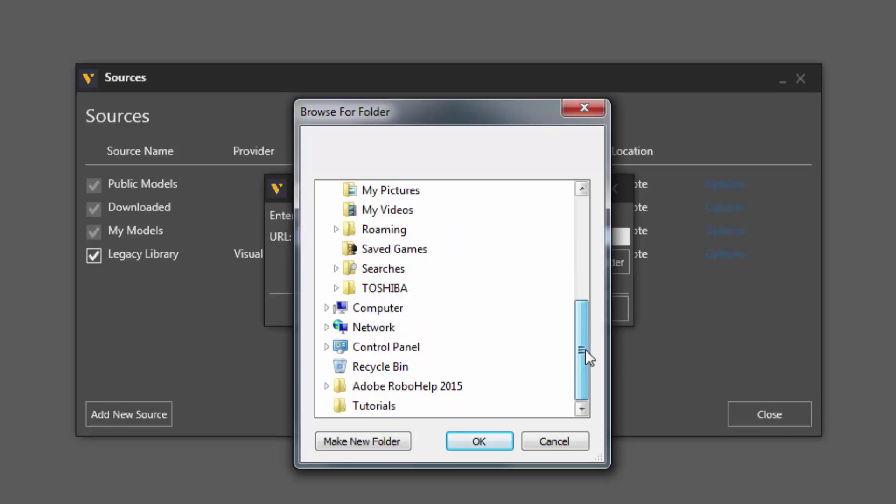
pyautogui.click(383, 409)
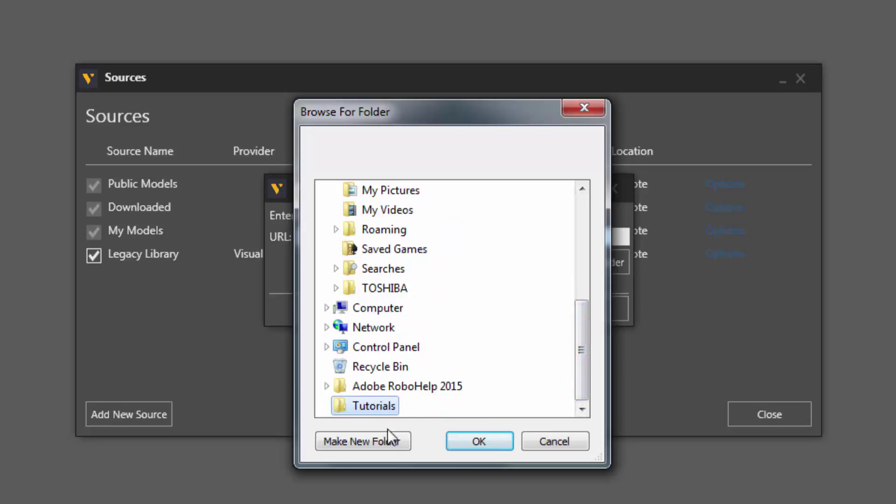
# Step: Confirm Tutorials as the source and display its models, such as Add a Decal - Layout
pyautogui.click(477, 441)
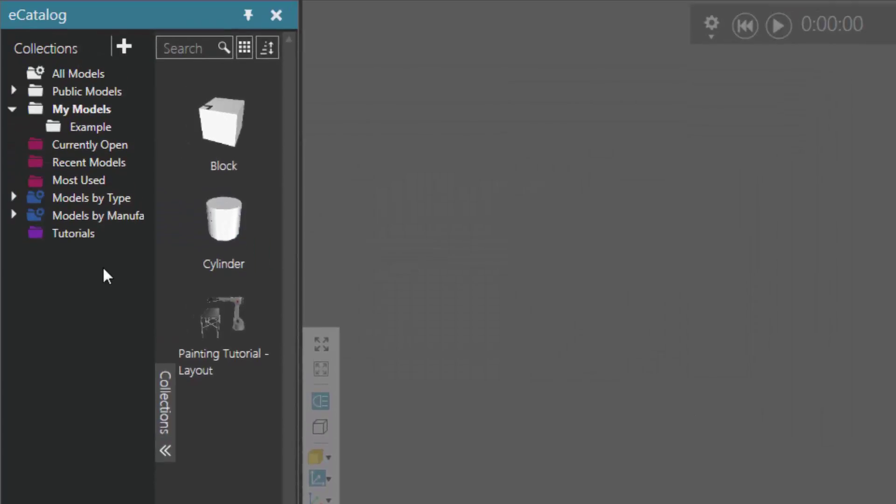
pyautogui.click(79, 239)
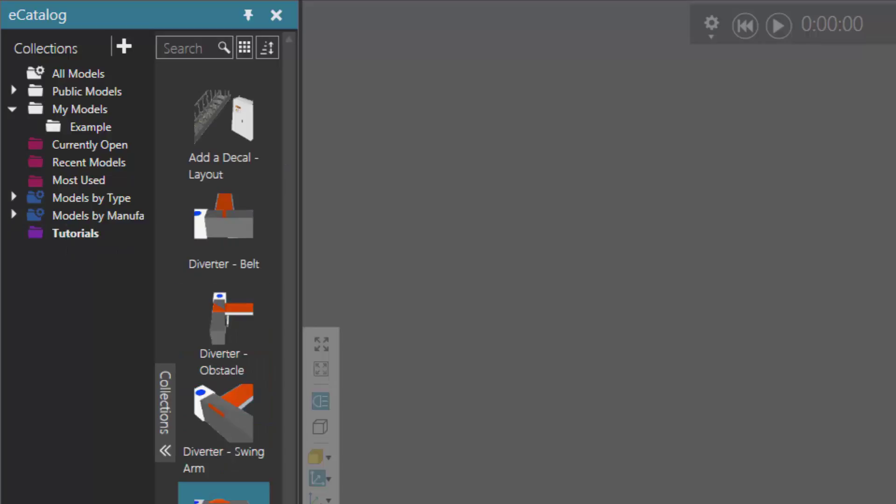
# Step: Add a new local source by making a desktop folder named 'Example 2' and accepting it
pyautogui.click(125, 46)
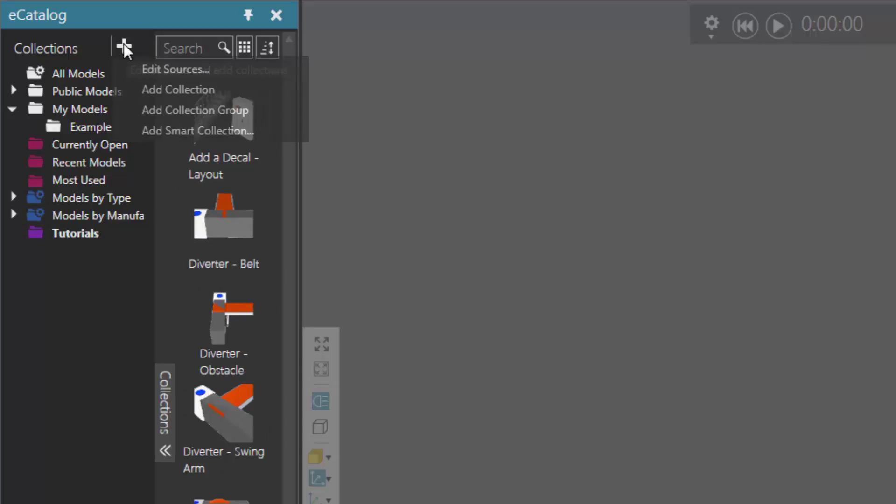
pyautogui.click(219, 70)
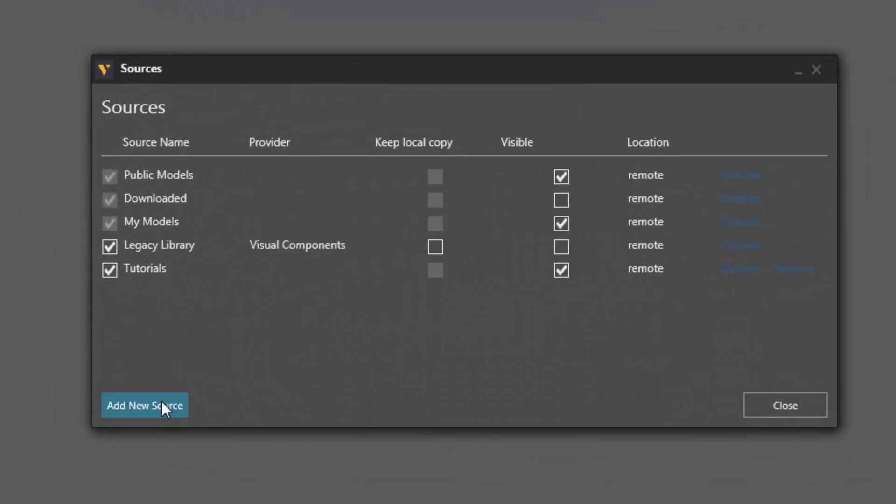
pyautogui.click(161, 401)
pyautogui.click(565, 257)
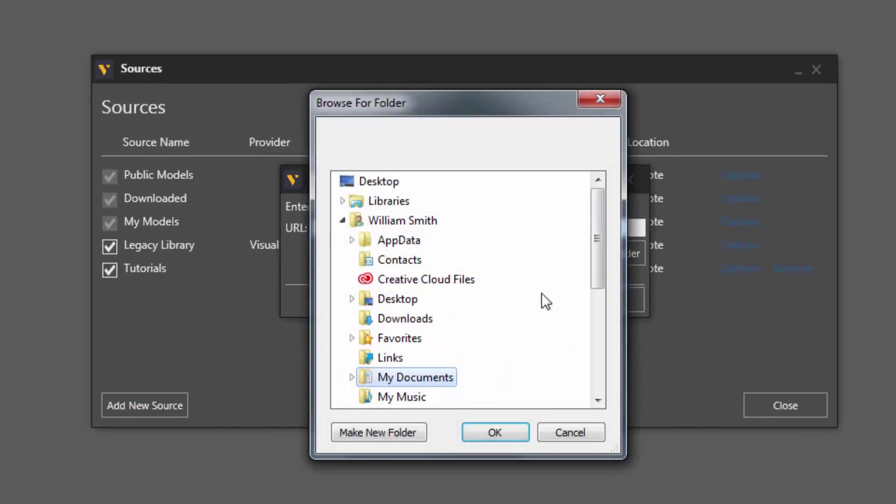
pyautogui.click(380, 182)
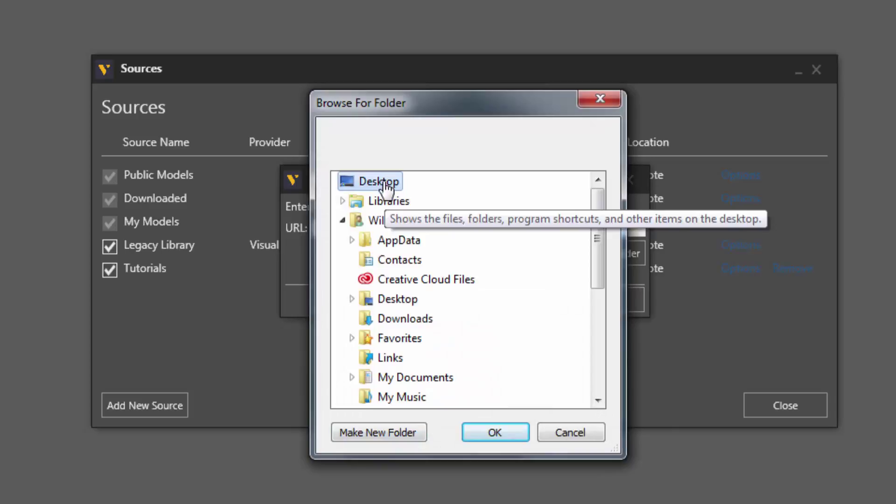
pyautogui.click(415, 439)
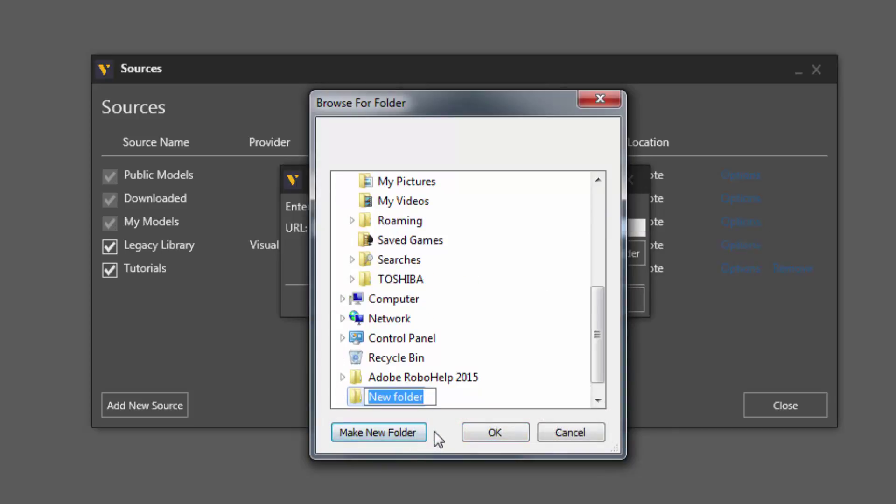
pyautogui.write('Example 2')
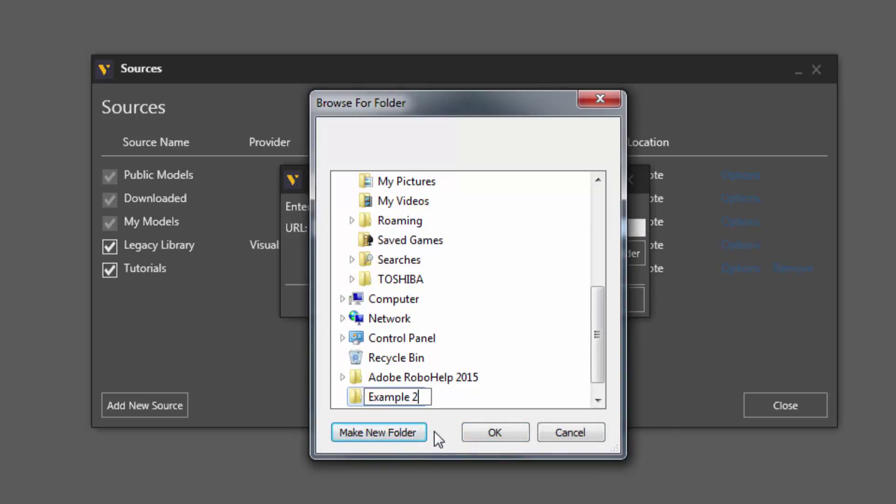
pyautogui.press('Return')
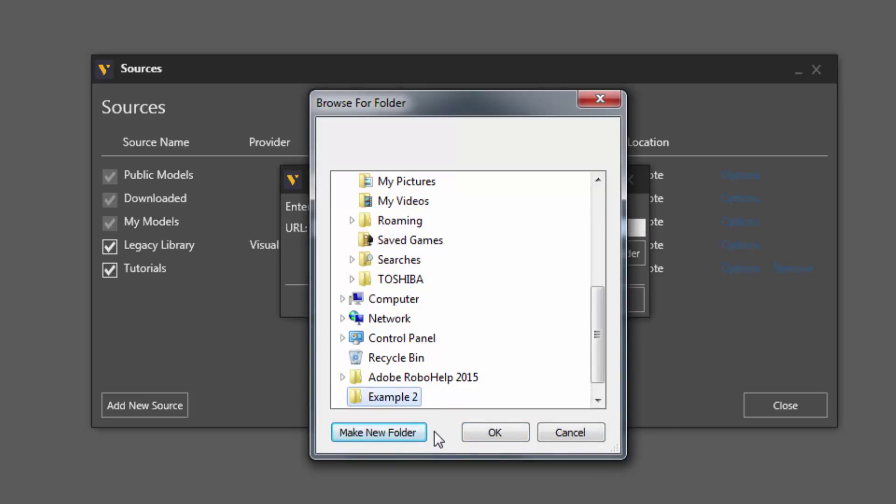
pyautogui.click(476, 427)
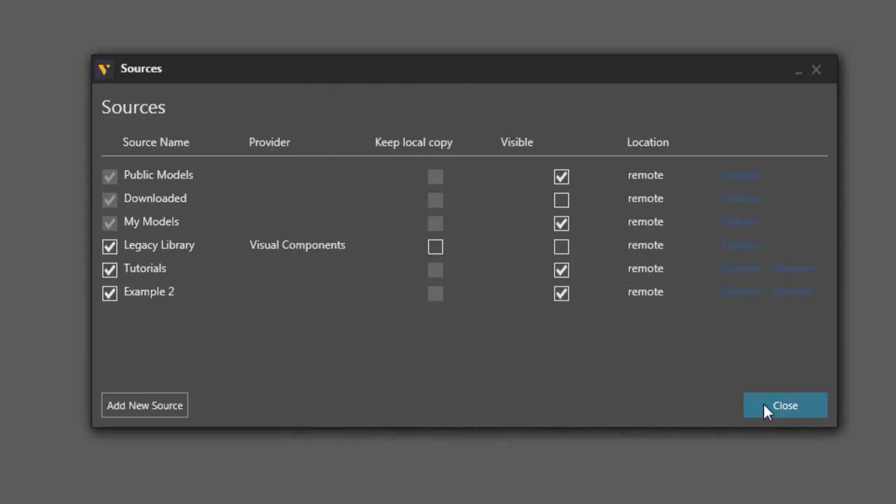
# Step: Close the Sources list and compare the empty Example 2 collection with the Example collection
pyautogui.click(765, 407)
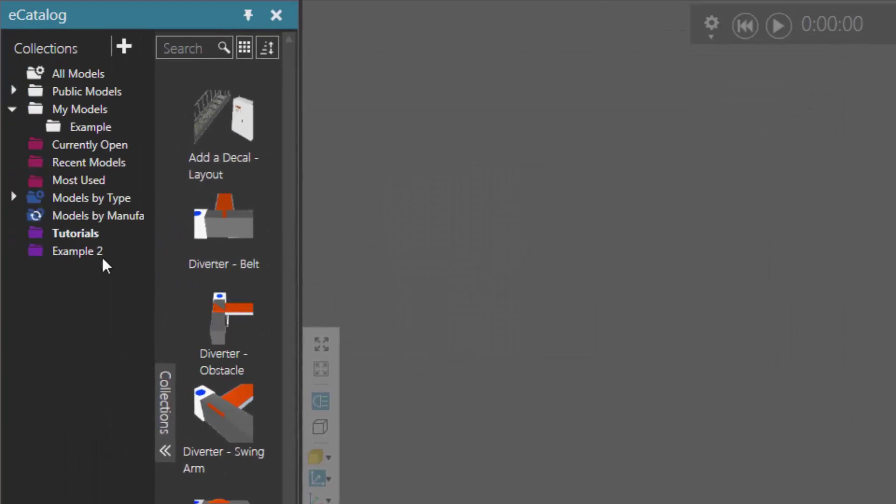
pyautogui.click(82, 255)
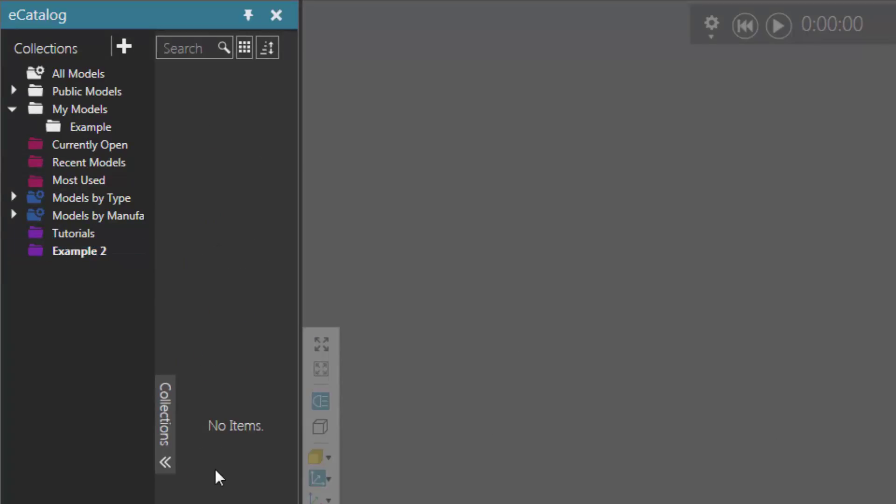
pyautogui.click(102, 252)
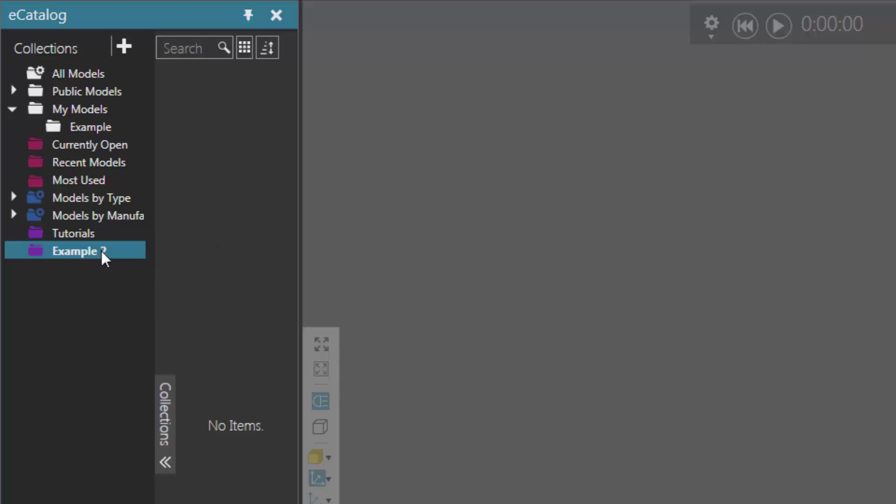
pyautogui.click(87, 128)
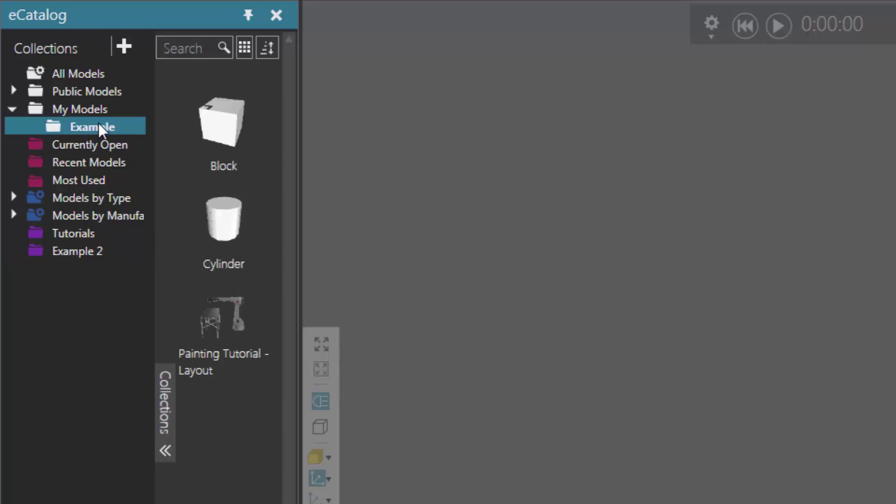
pyautogui.moveTo(99, 122); pyautogui.dragTo(92, 256)
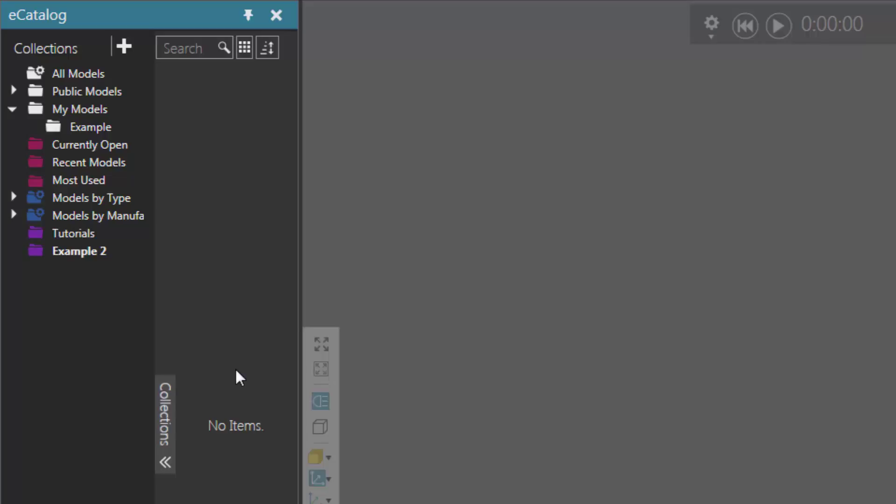
# Step: Open Edit Sources and uncheck Visible to hide the Tutorials source from the collections
pyautogui.click(111, 256)
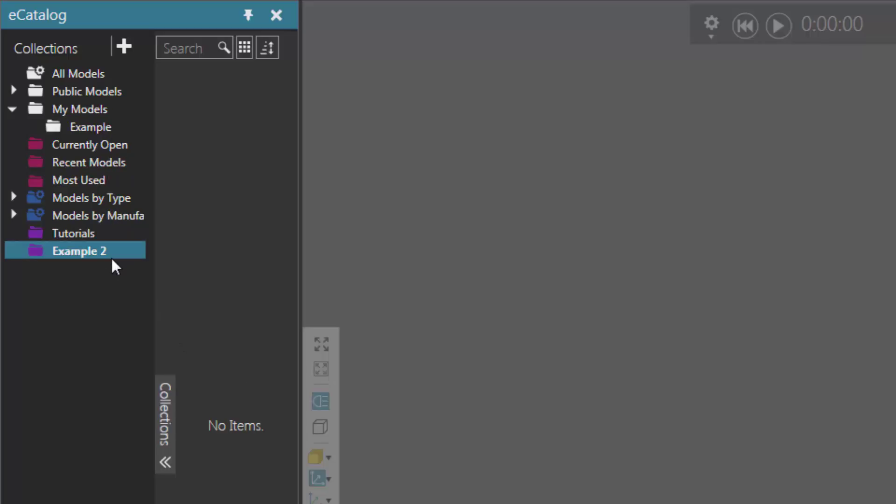
pyautogui.click(125, 43)
pyautogui.click(214, 71)
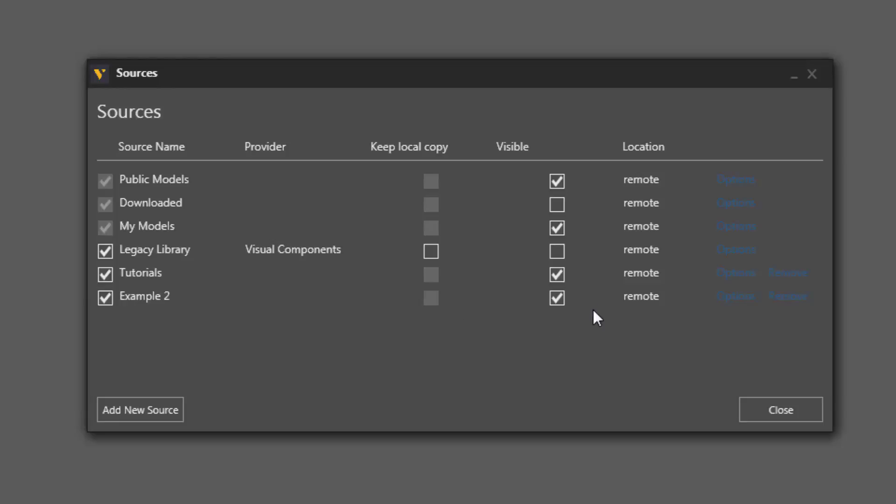
pyautogui.click(556, 275)
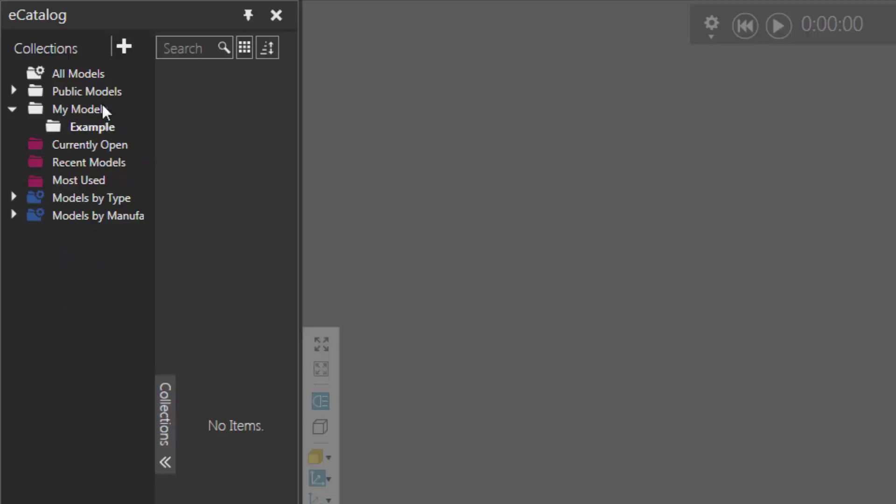
# Step: Search All Models for 'physics', exclude Components, and select the first result
pyautogui.click(88, 77)
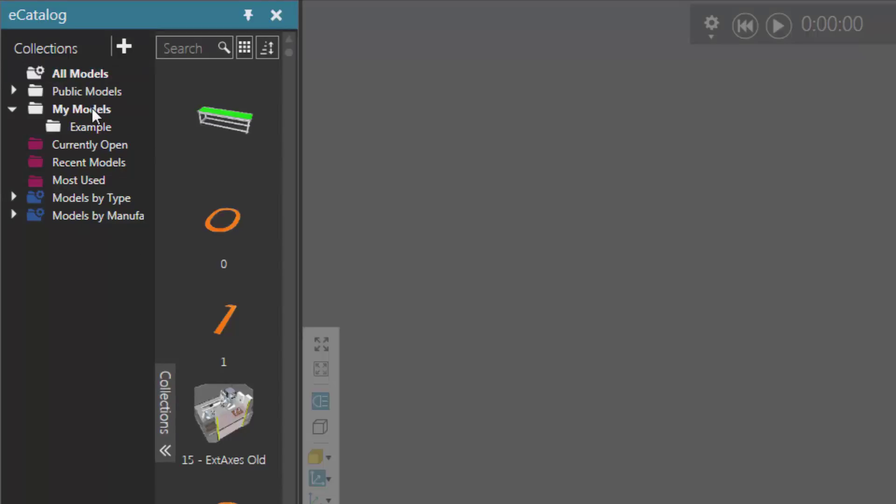
pyautogui.click(178, 48)
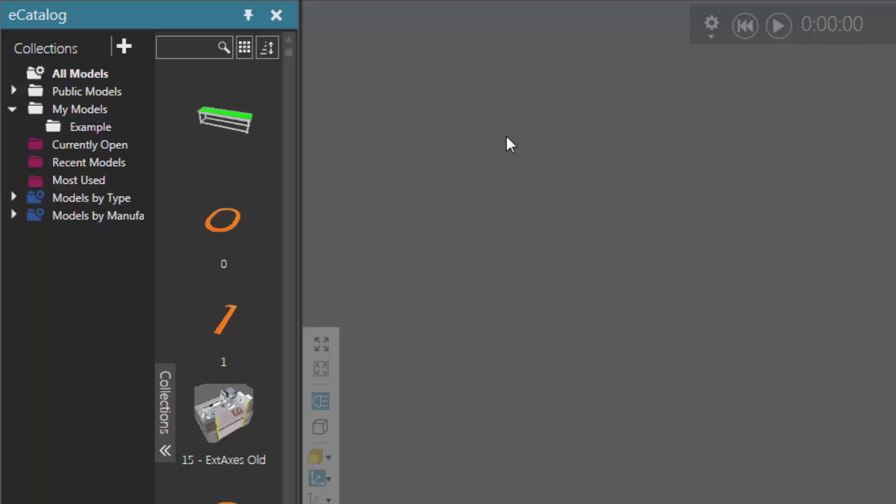
pyautogui.write('physics')
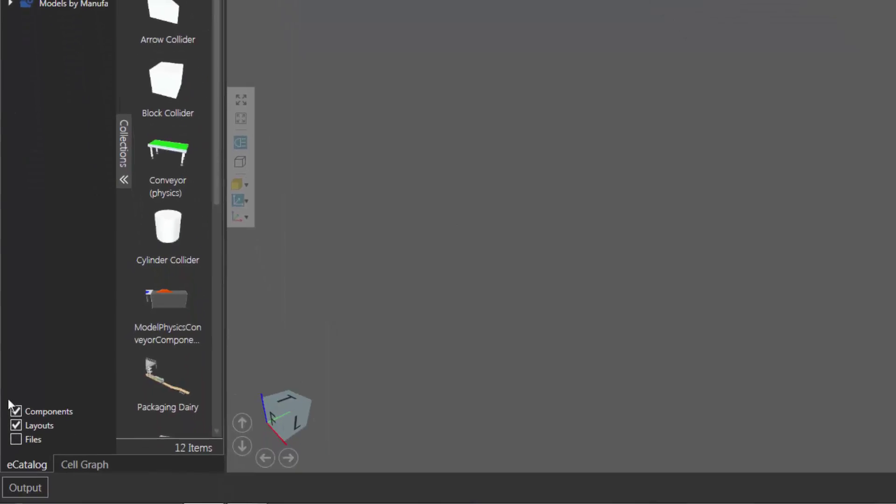
pyautogui.click(16, 411)
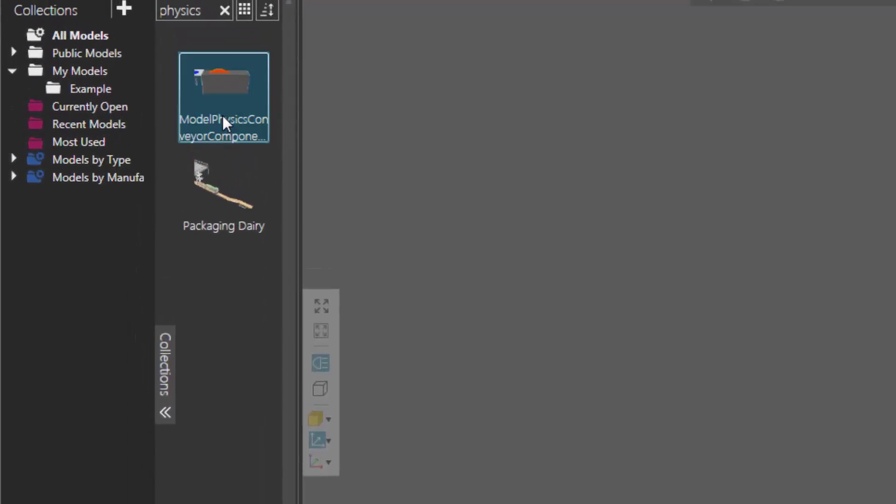
pyautogui.click(214, 134)
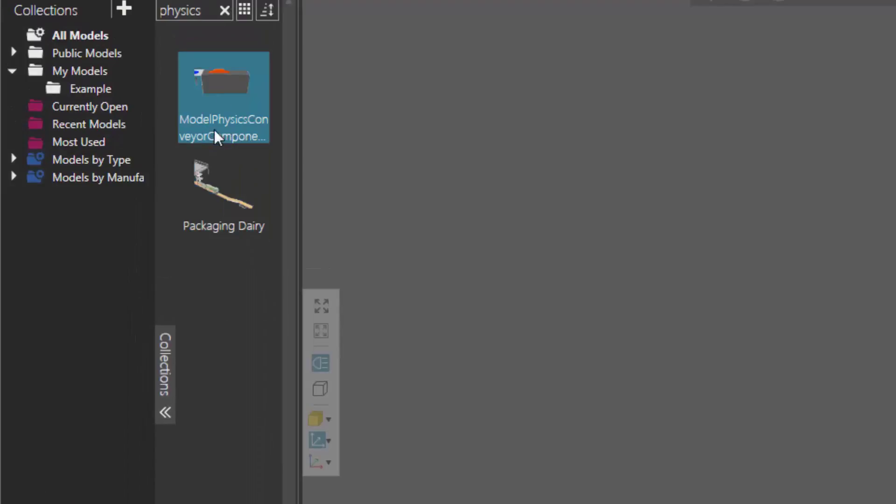
pyautogui.moveTo(215, 131)
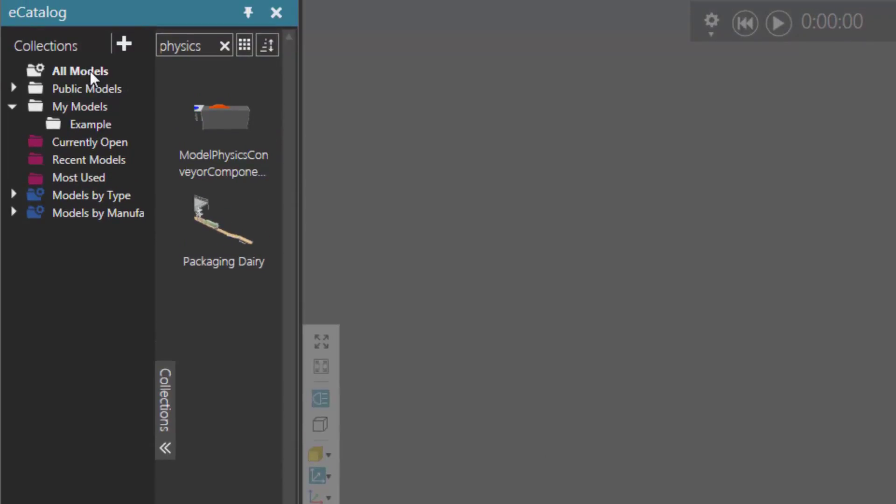
pyautogui.click(91, 71)
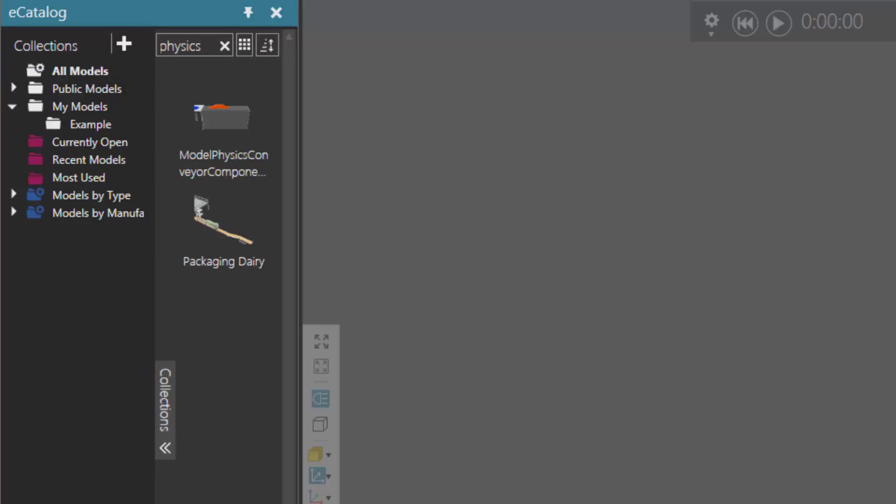